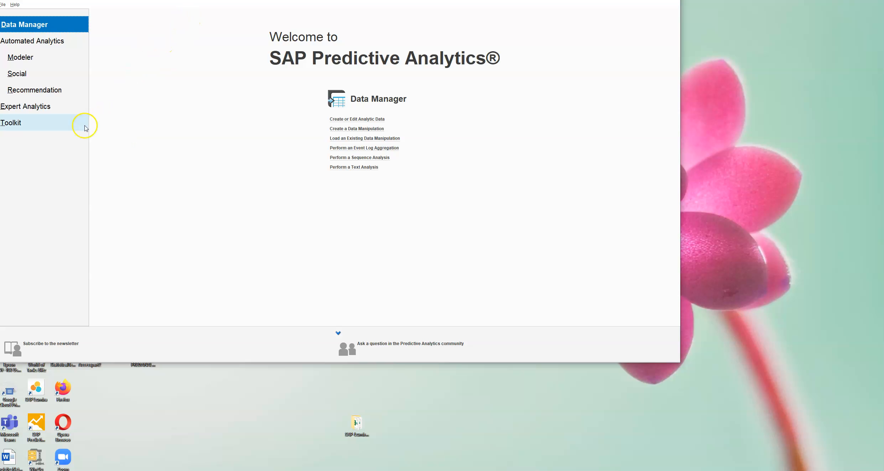
Step: Launch Expert Analytics from the SAP Predictive Analytics welcome screen
left_click(45, 109)
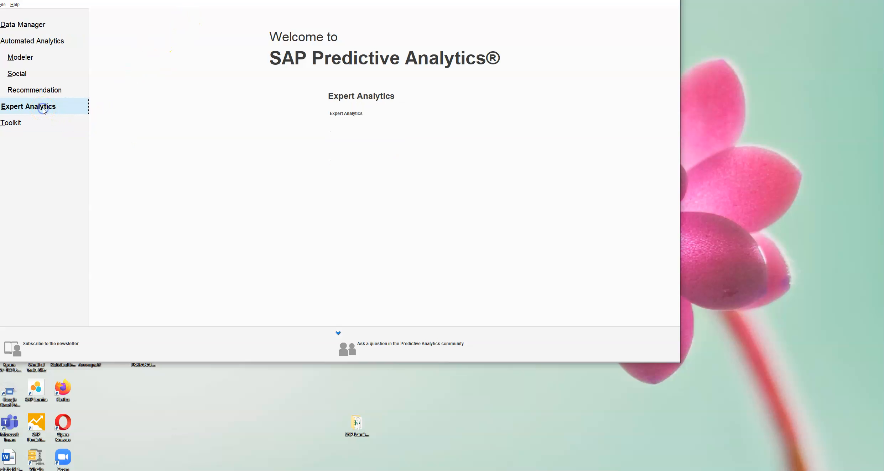
left_click(346, 113)
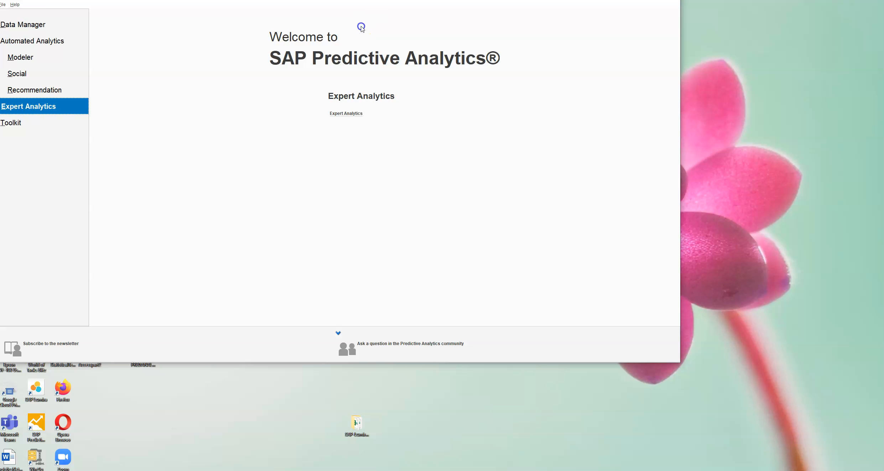
left_click(351, 114)
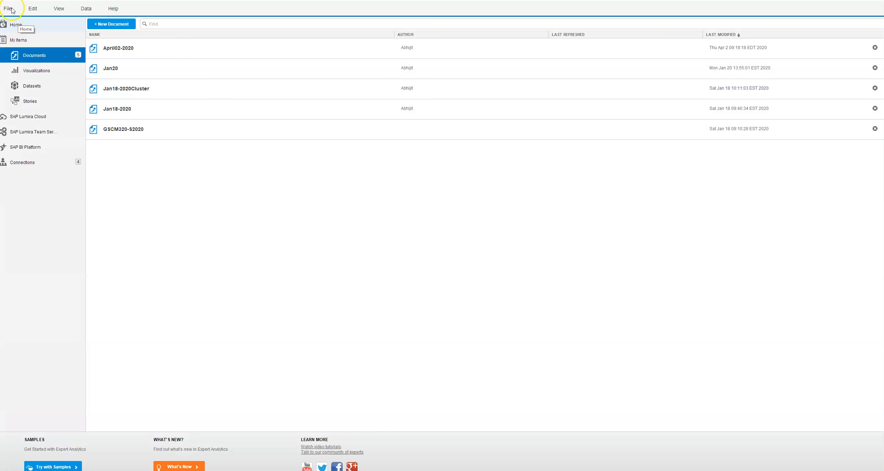
Step: Create a new document from the recently used workbook ModifiedVendorMgmtCaseSpring2020-A.xlsx, using its OrderHistory sheet with all columns
left_click(8, 9)
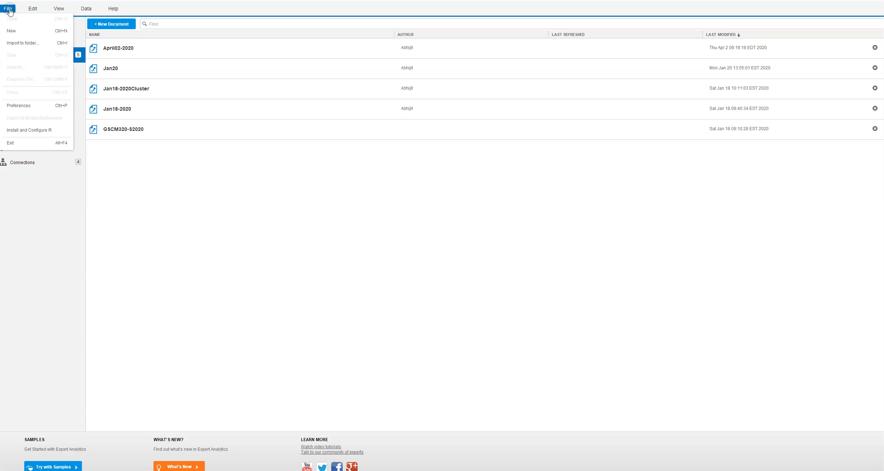
left_click(11, 29)
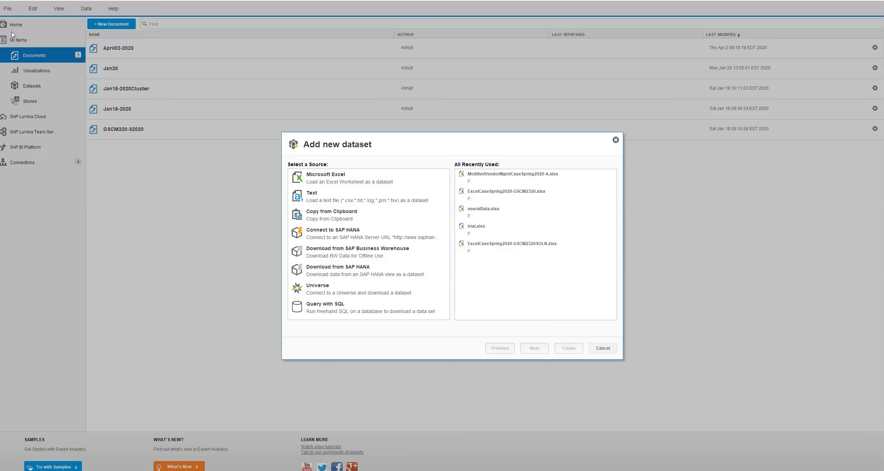
left_click(538, 176)
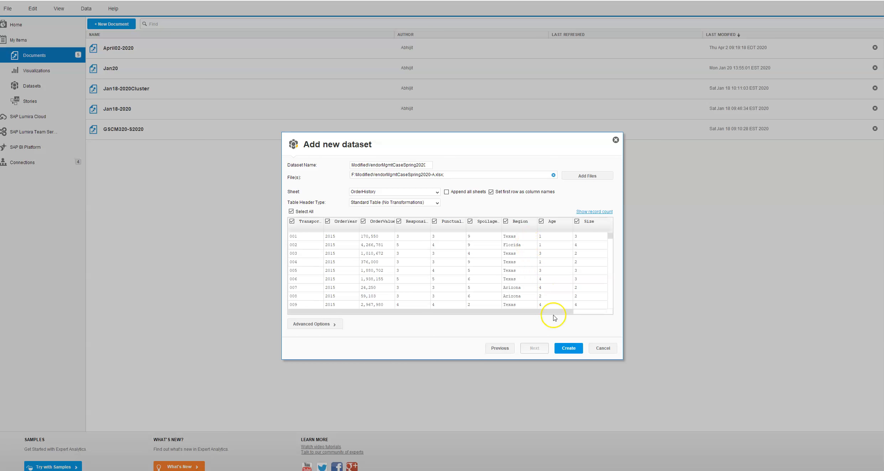
left_click(573, 349)
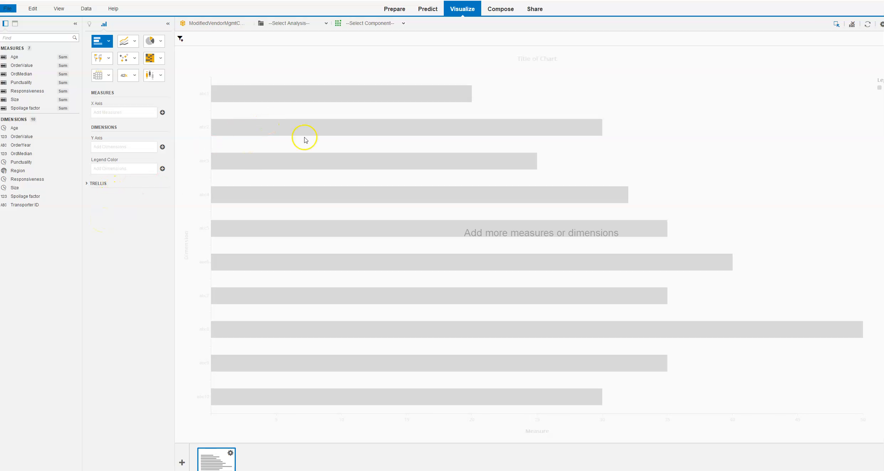
Step: Add the R-Multiple Linear Regression algorithm to the dataset in the predictive analysis
left_click(424, 14)
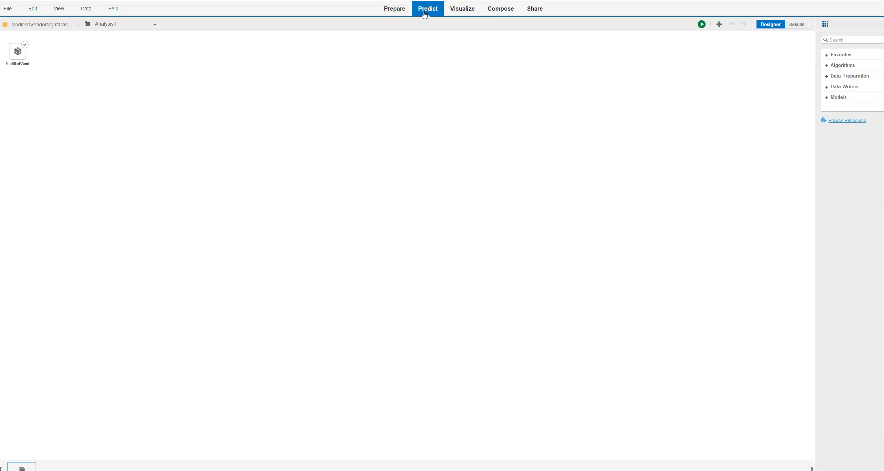
mouse_move(23, 58)
left_click(827, 67)
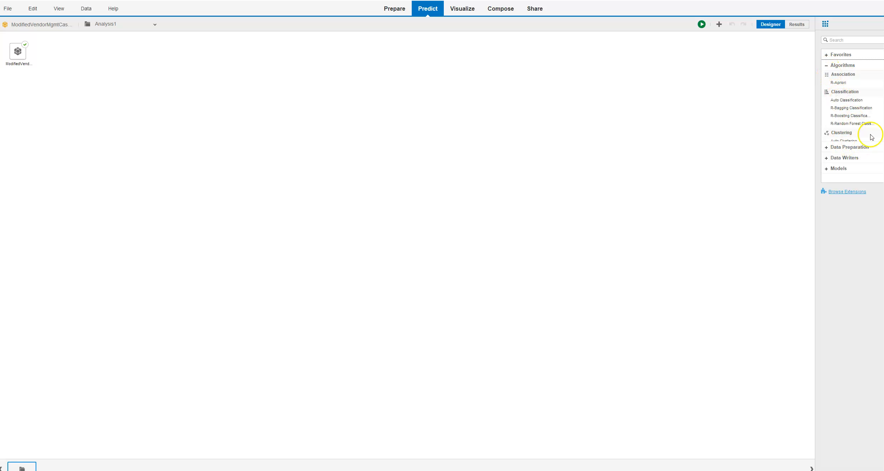
scroll(852, 106, "down", 4)
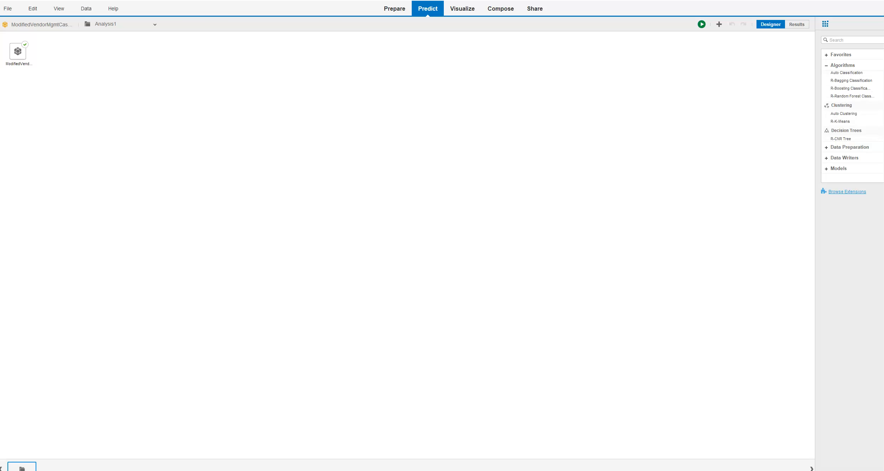
scroll(852, 107, "down", 5)
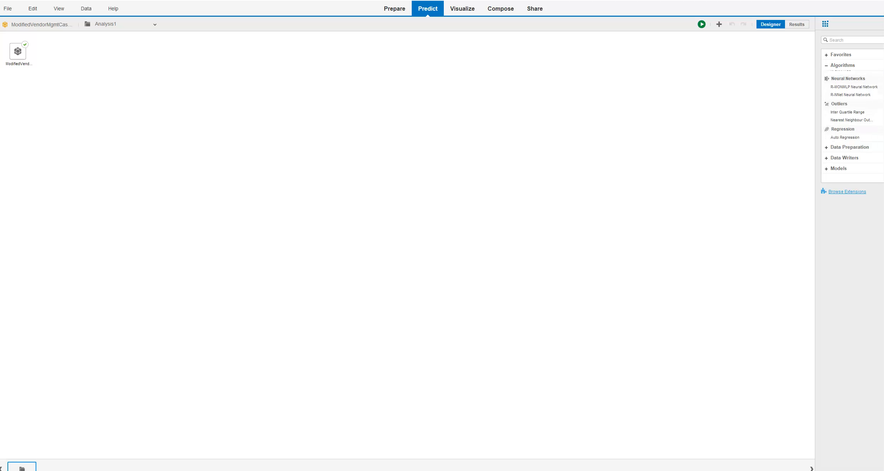
scroll(852, 106, "down", 3)
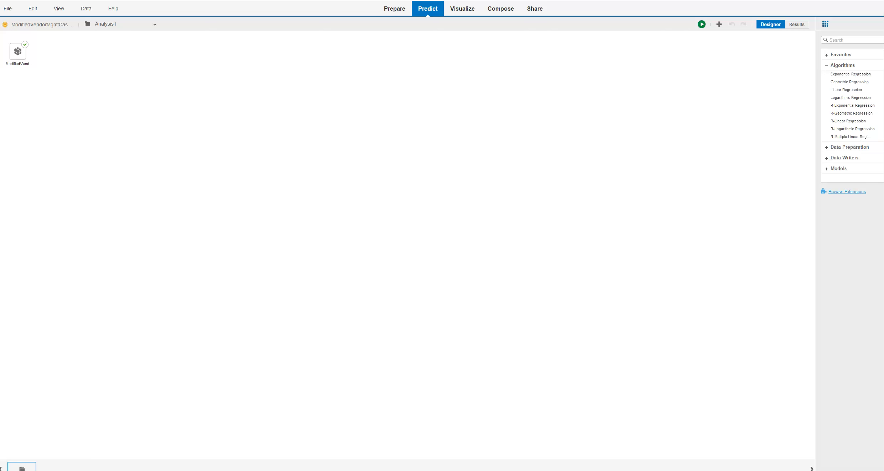
scroll(852, 106, "down", 1)
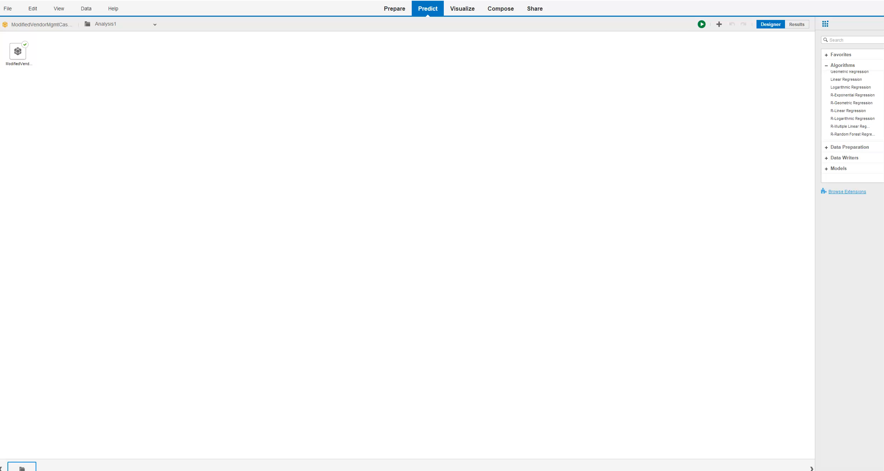
double_click(845, 127)
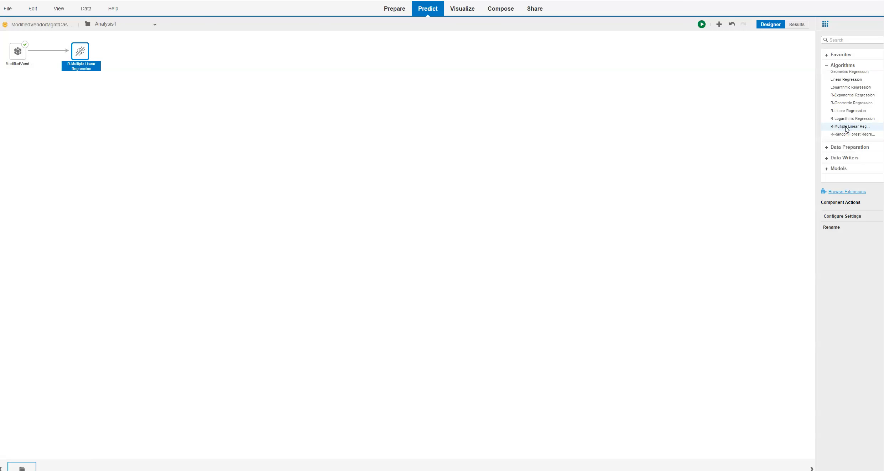
Step: Configure the multiple linear regression with OrderValue as dependent column and Responsiveness, Punctuality and Spoilage factor as independent columns
left_click(88, 58)
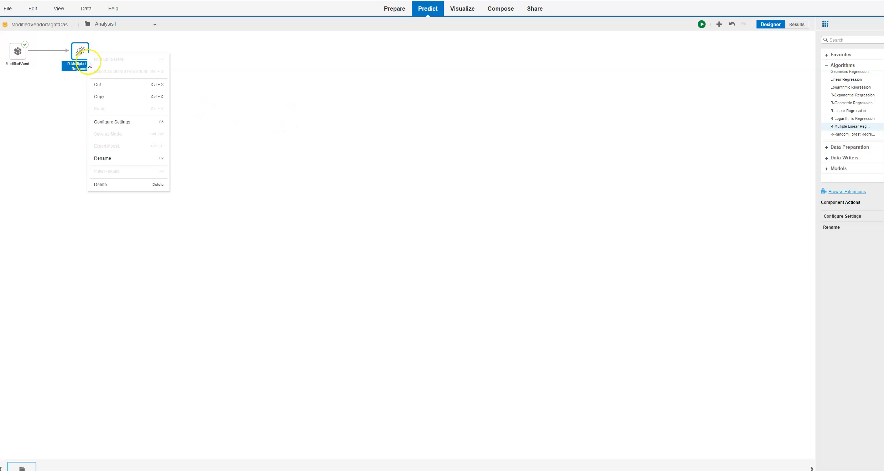
left_click(115, 124)
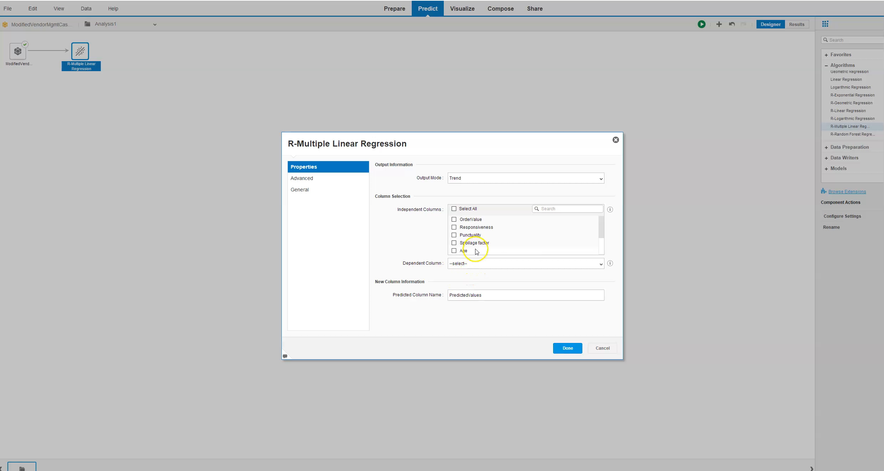
left_click(601, 263)
left_click(554, 290)
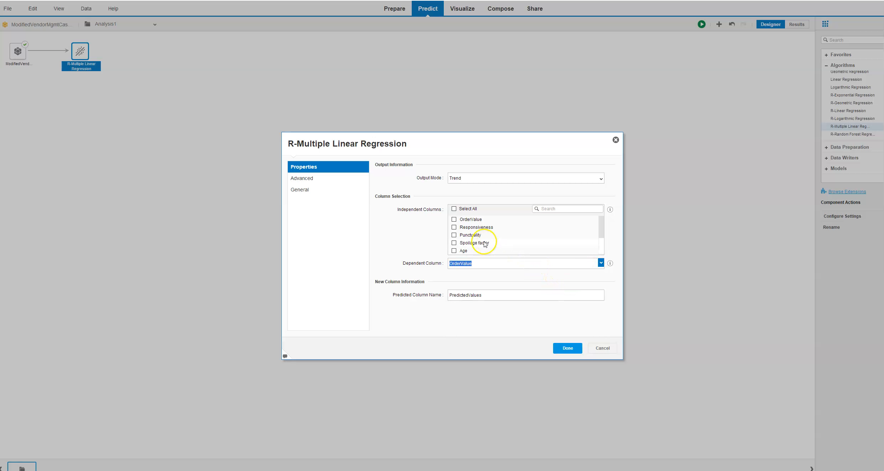
left_click(453, 228)
left_click(454, 235)
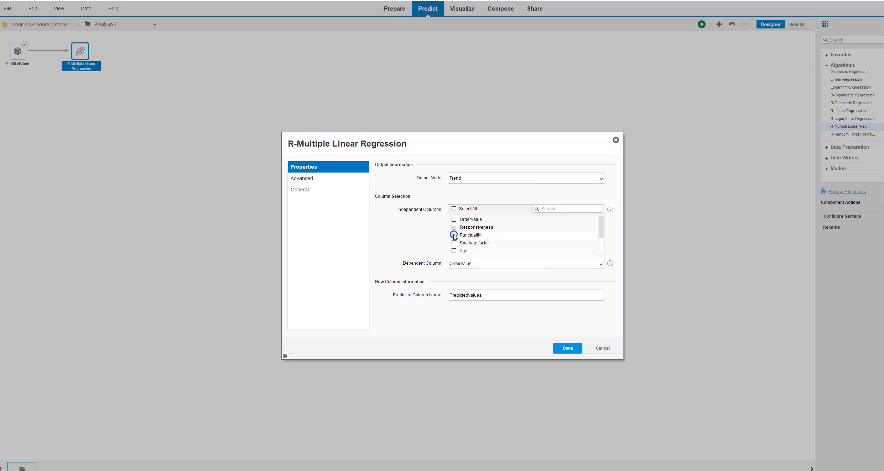
left_click(454, 243)
mouse_move(603, 234)
left_mouse_down()
mouse_move(603, 250)
mouse_move(603, 237)
left_mouse_up()
left_click_drag(605, 238, 603, 254)
left_click(573, 348)
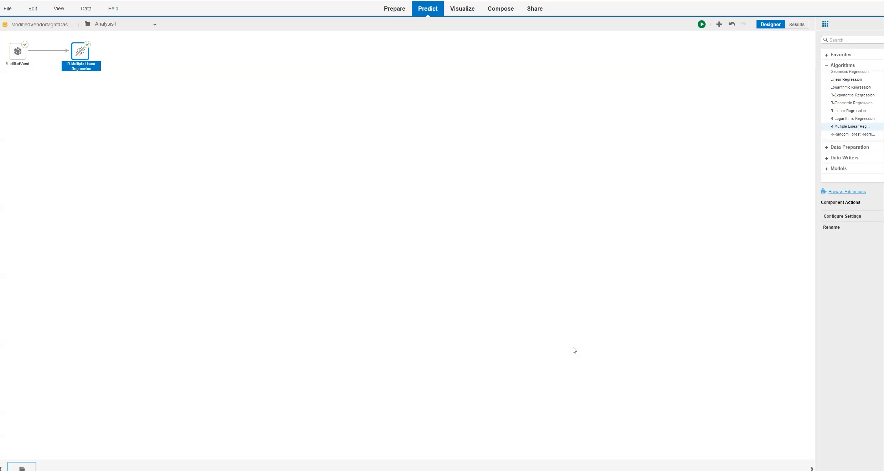
Step: Run the regression analysis and show its algorithm summary in the results
left_click(701, 25)
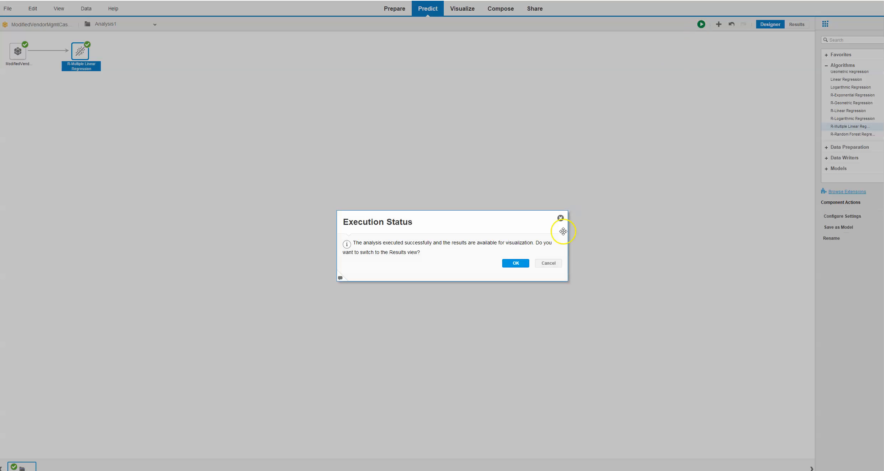
left_click(516, 264)
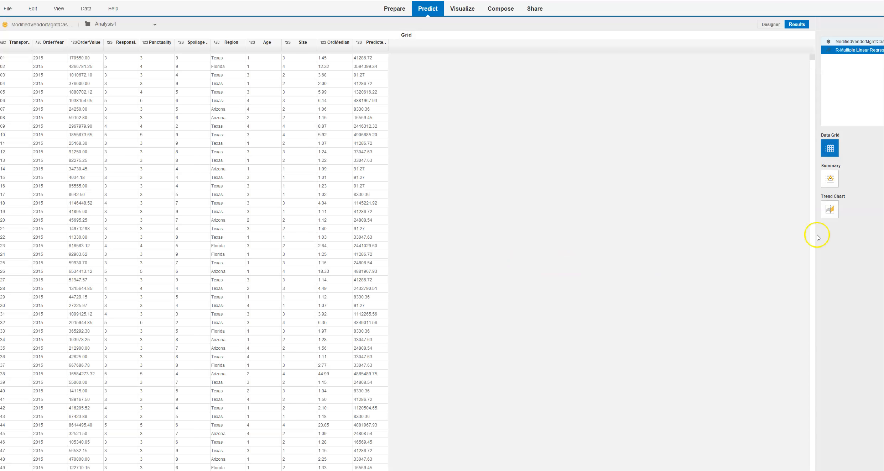
left_click(833, 180)
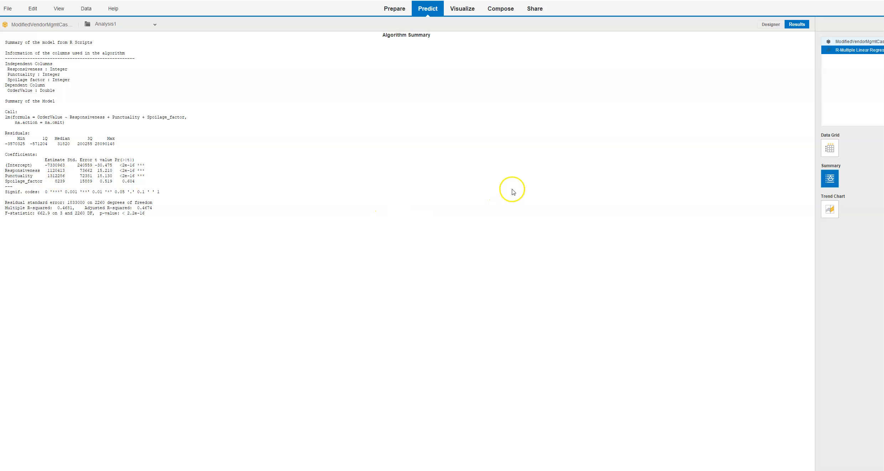
Step: Return to the analysis design and add the R-K-Means clustering algorithm as a second branch from the dataset
left_click(765, 26)
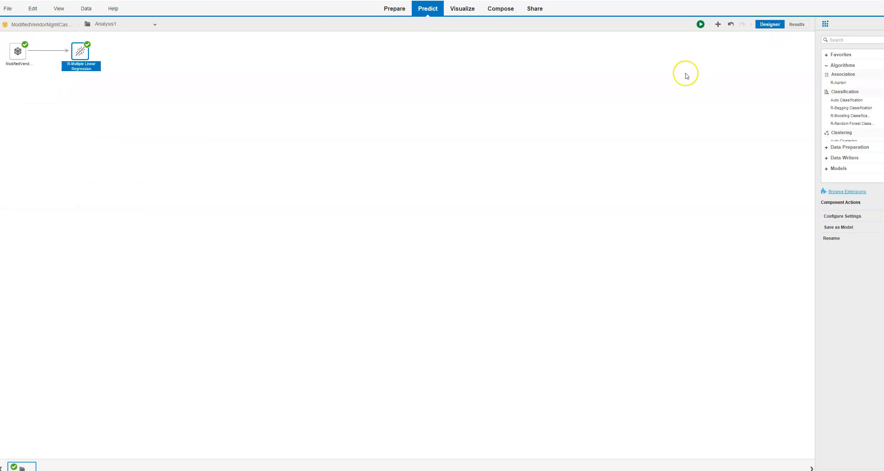
left_click(18, 52)
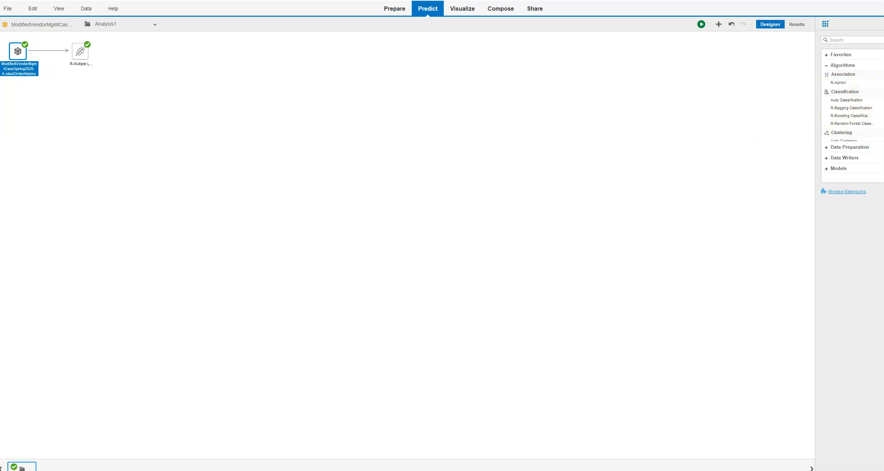
scroll(851, 107, "down", 1)
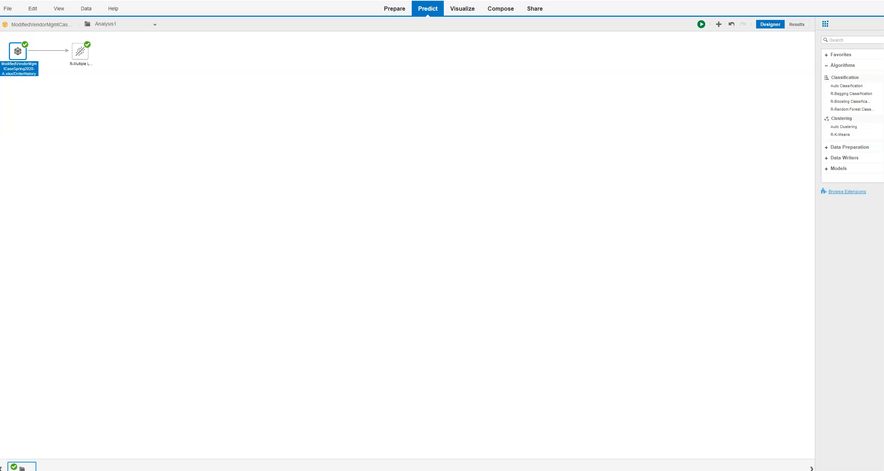
scroll(851, 107, "down", 3)
left_click(841, 100)
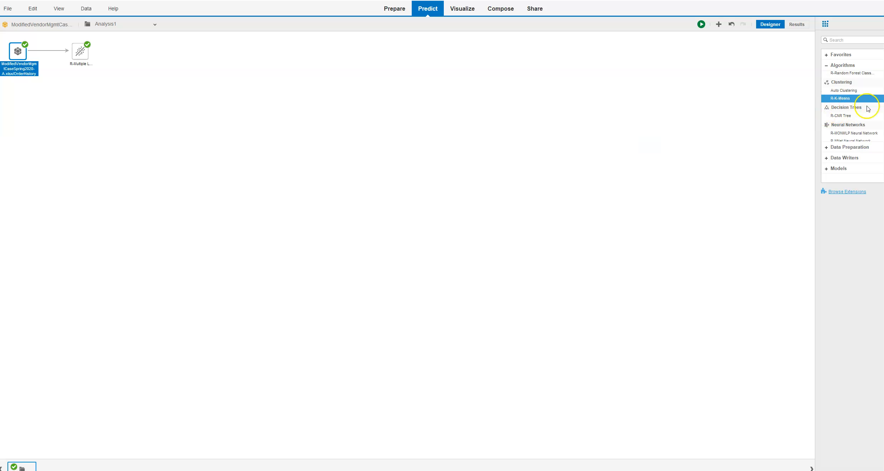
left_click(834, 99)
double_click(834, 100)
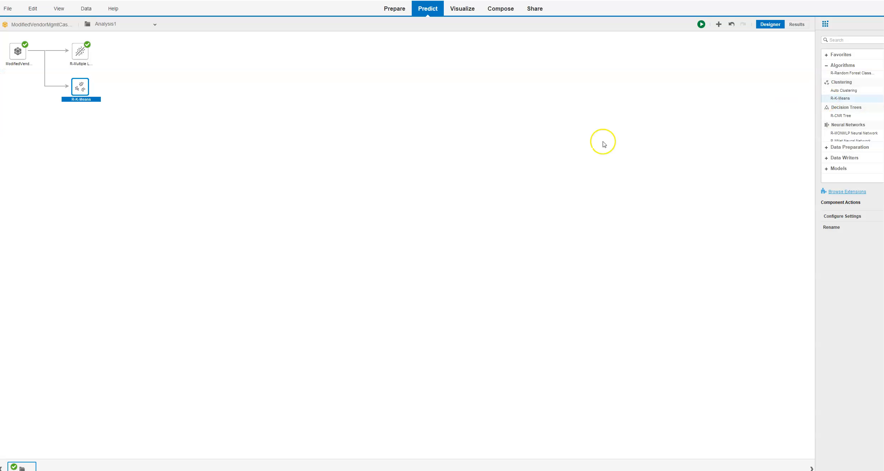
Step: Configure the K-Means component with the features Responsiveness, Punctuality, Spoilage factor, Age, Size and OrdMedian
right_click(87, 90)
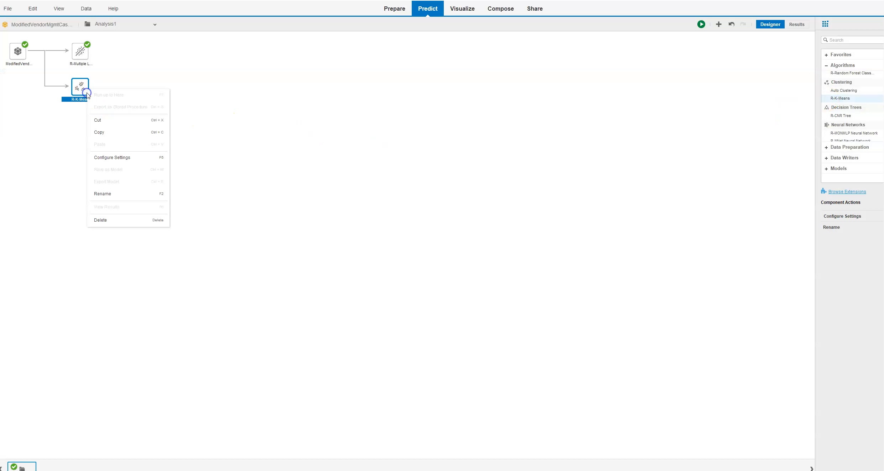
left_click(117, 158)
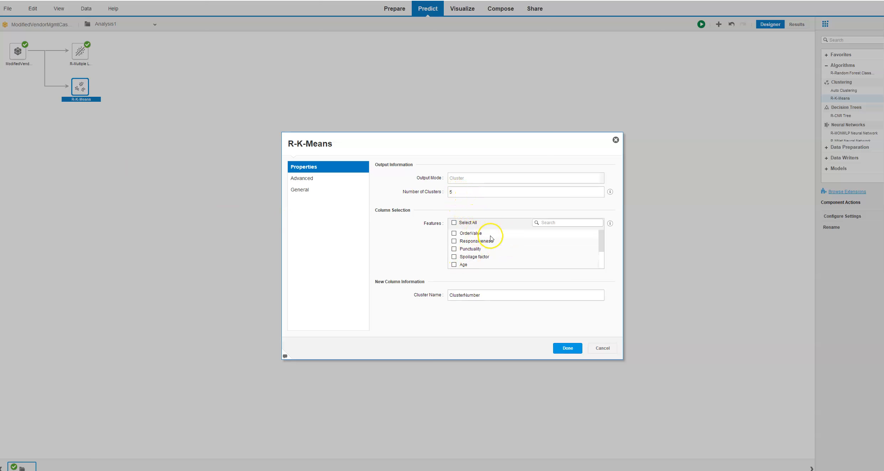
left_click(454, 242)
left_click(454, 249)
left_click(454, 257)
left_click(601, 249)
left_click_drag(601, 250, 601, 260)
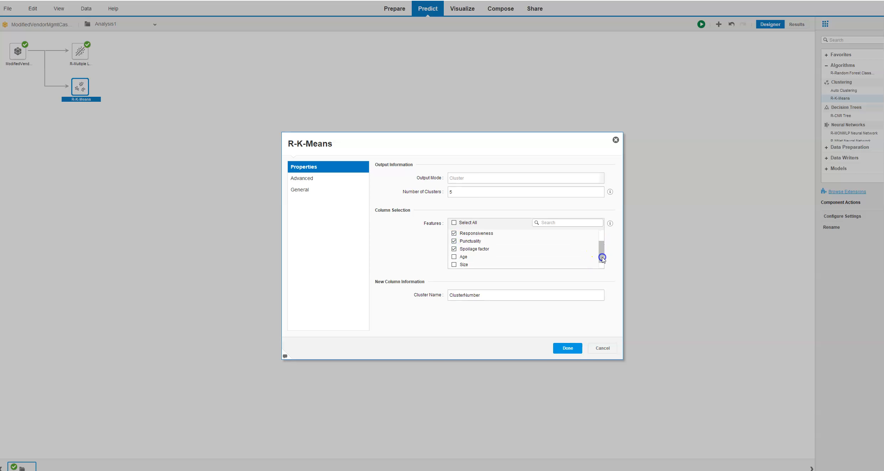
left_click(454, 257)
left_click(454, 265)
left_click_drag(601, 255, 601, 260)
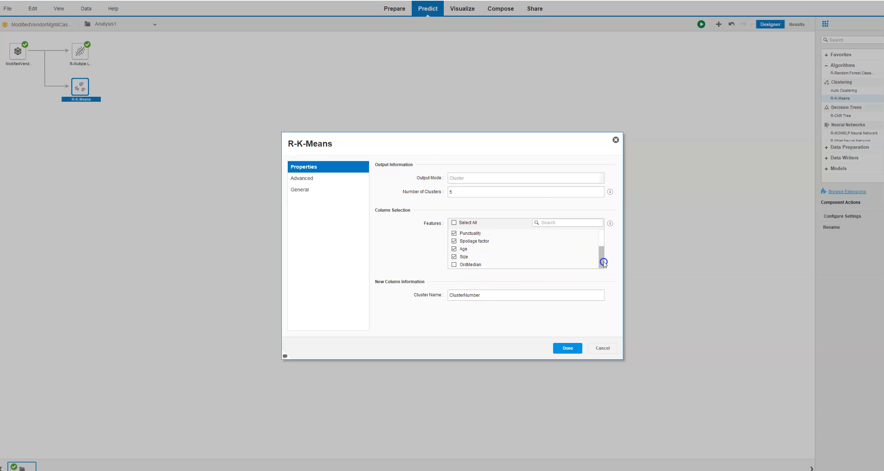
left_click(454, 265)
left_click(568, 349)
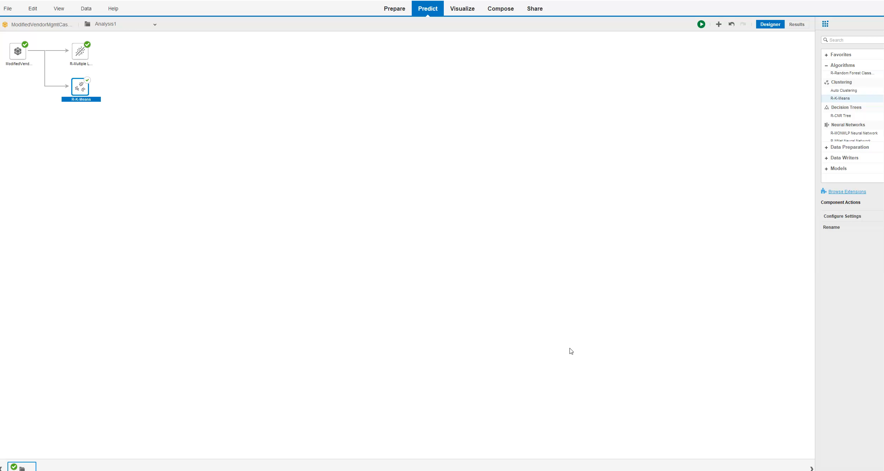
Step: Run the analysis with the K-Means component and inspect Cluster 2 in the cluster distribution chart
left_click(701, 24)
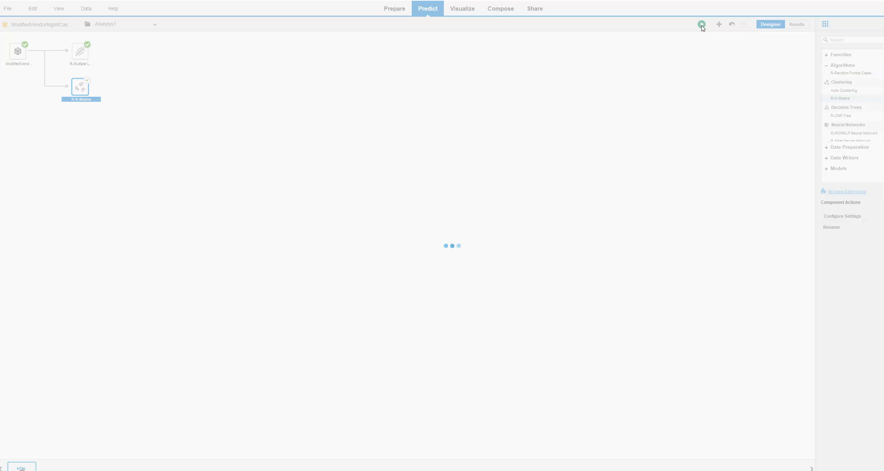
left_click(701, 25)
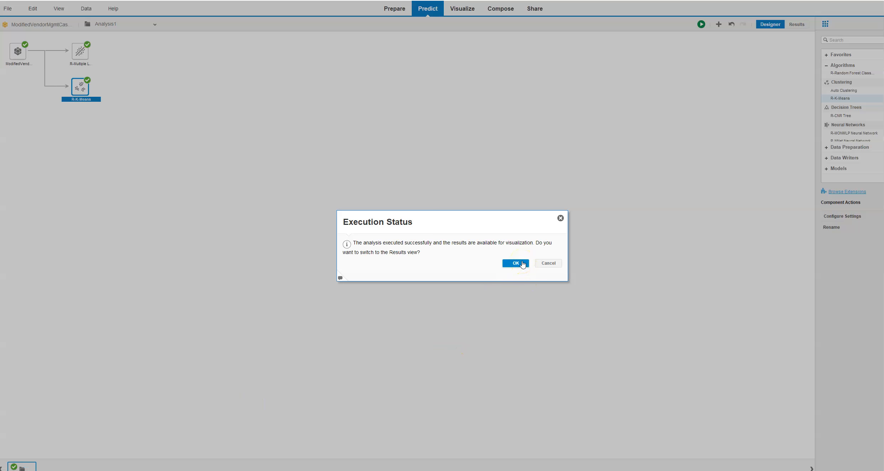
left_click(522, 263)
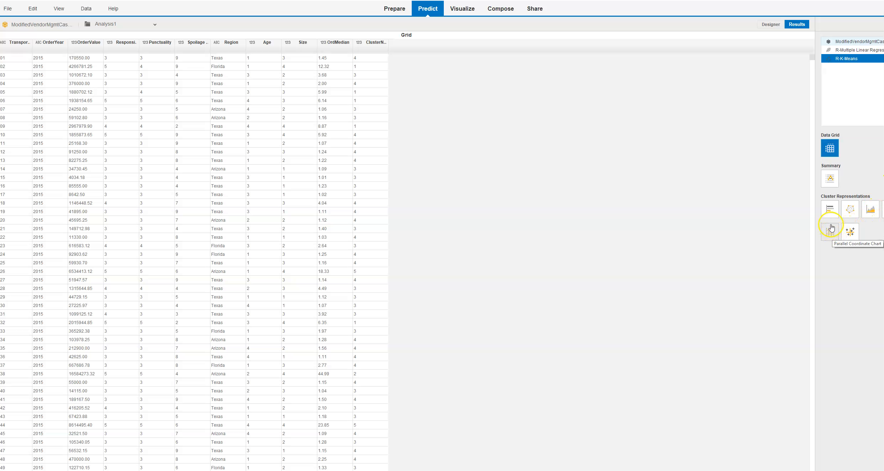
left_click(831, 213)
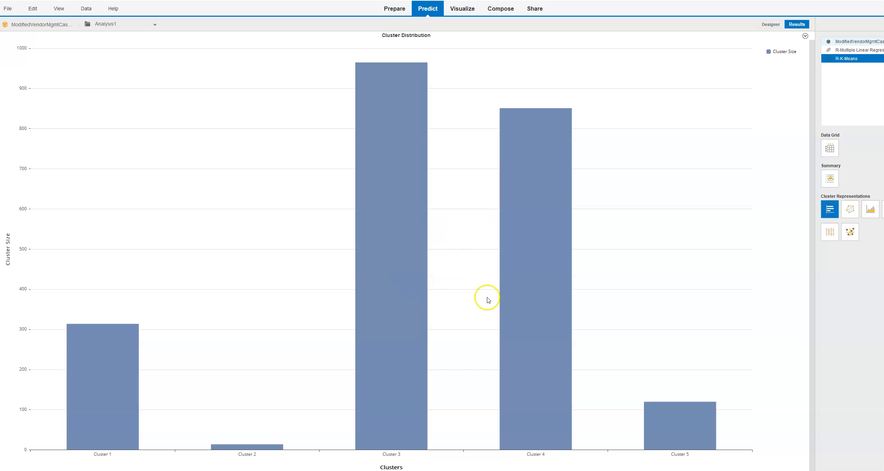
mouse_move(260, 448)
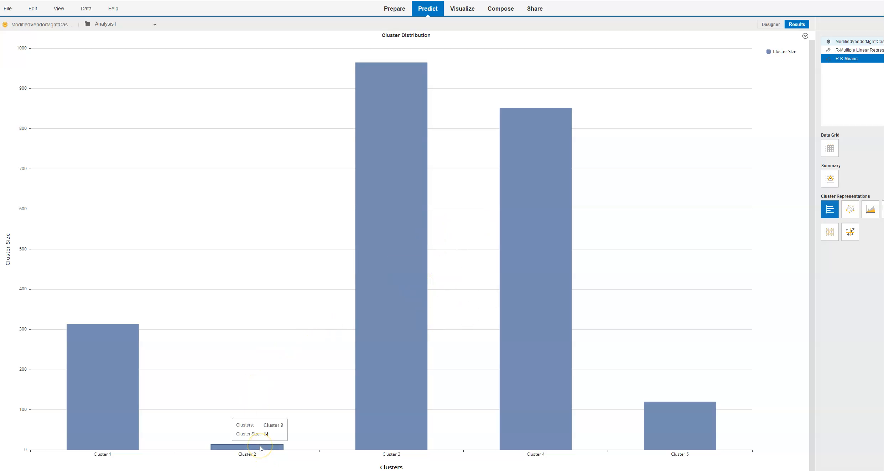
Step: Display the K-Means feature distribution chart for Responsiveness and set its cluster to 2
mouse_move(374, 370)
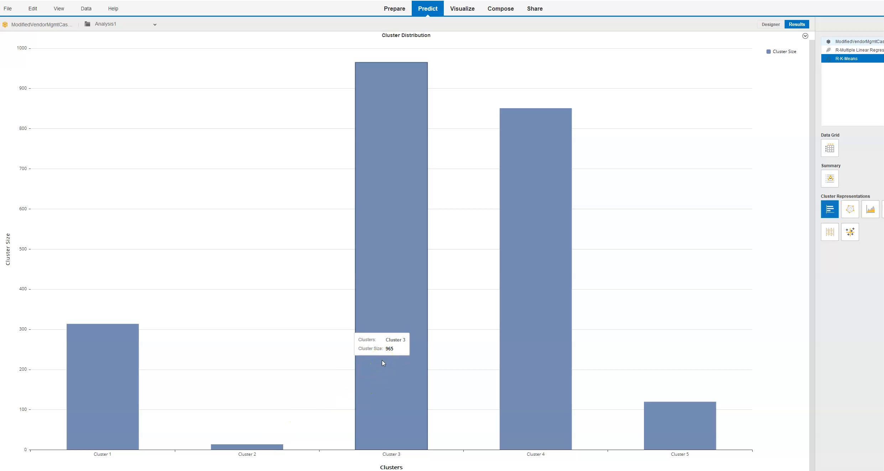
mouse_move(106, 362)
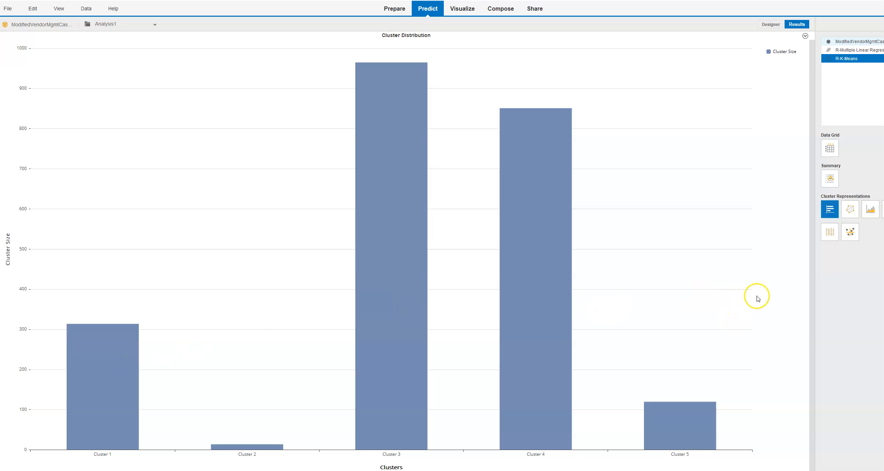
left_click(870, 213)
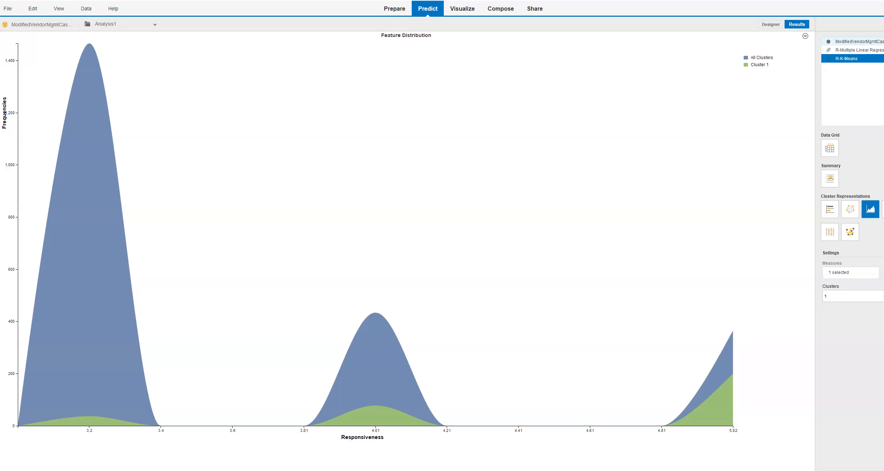
left_click(853, 296)
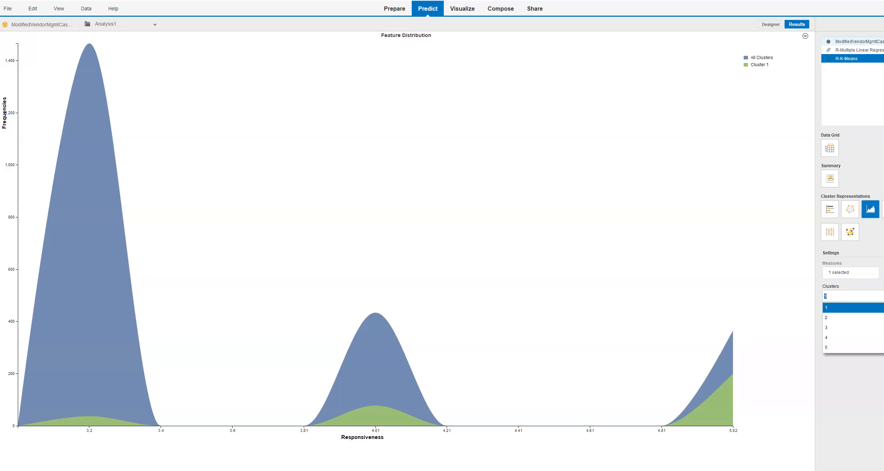
left_click(868, 318)
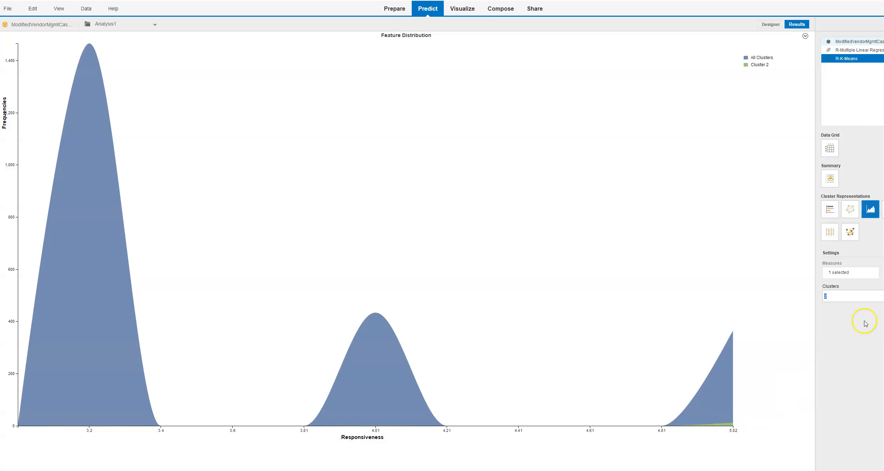
Step: View Cluster 2's feature distribution for the Punctuality measure, followed by the Spoilage factor measure
left_click(850, 272)
left_click(713, 185)
left_click(782, 271)
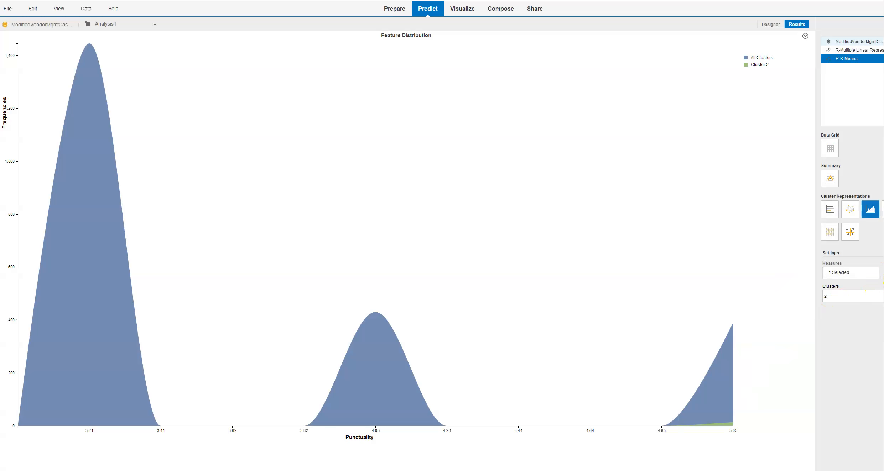
left_click(850, 272)
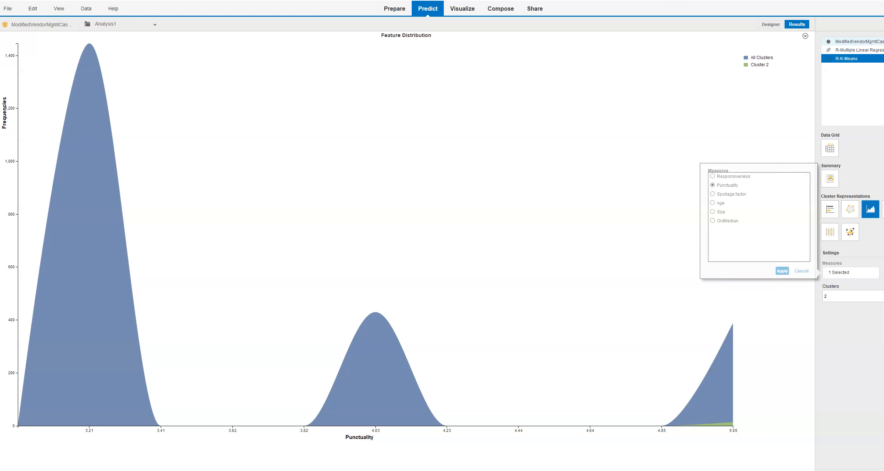
left_click(712, 194)
left_click(785, 271)
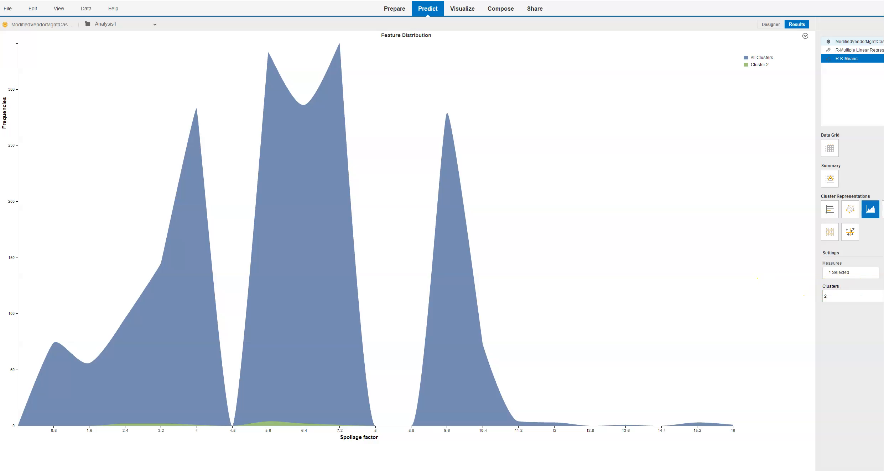
Step: View Cluster 2's feature distribution for the Age measure, followed by the Size measure
left_click(865, 272)
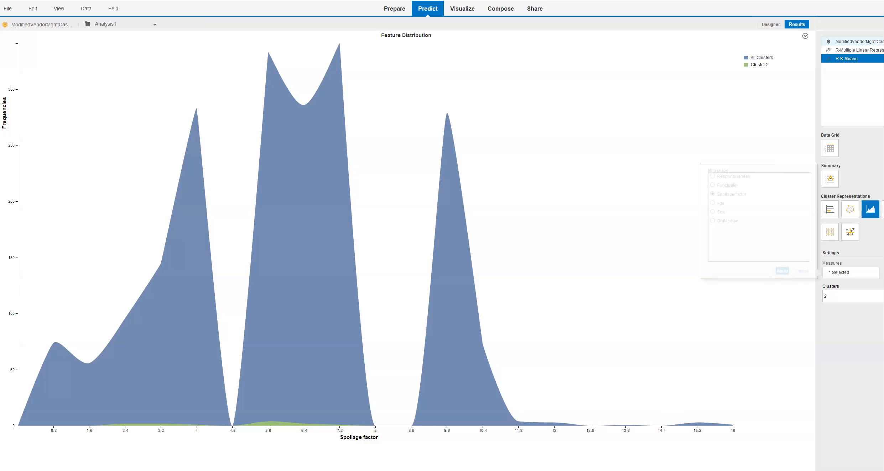
left_click(713, 203)
left_click(779, 275)
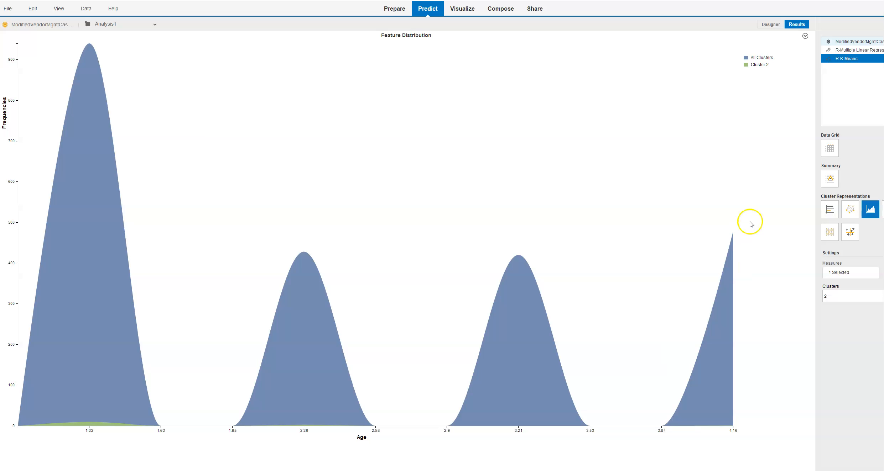
left_click(881, 273)
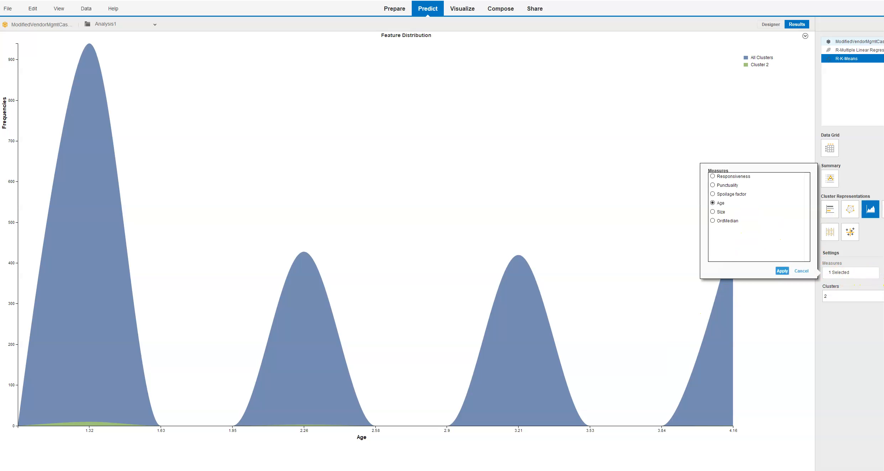
left_click(713, 212)
left_click(782, 271)
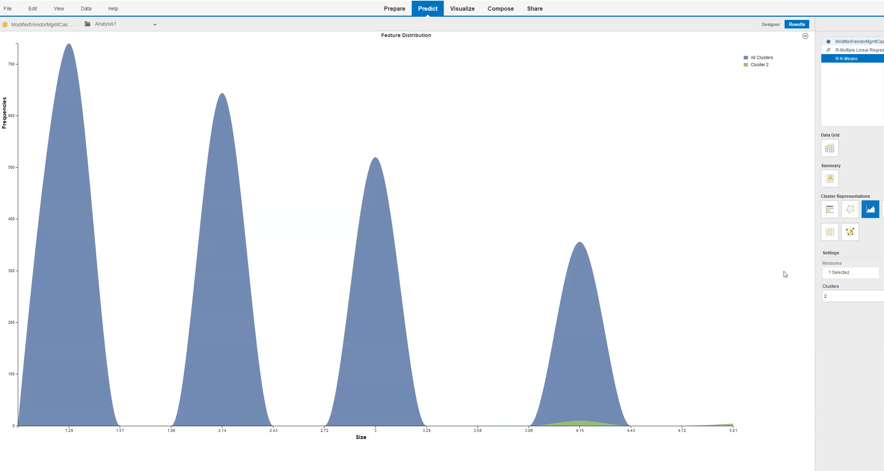